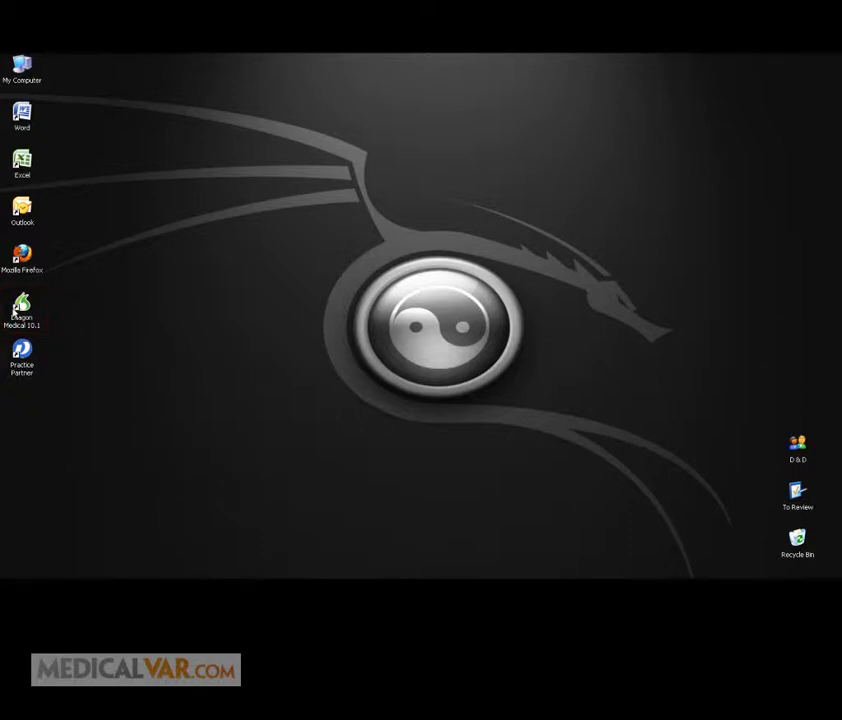
Step: Launch Dragon Medical 10.1 and dock the DragonBar across the top of the screen
click(24, 310)
double_click(23, 312)
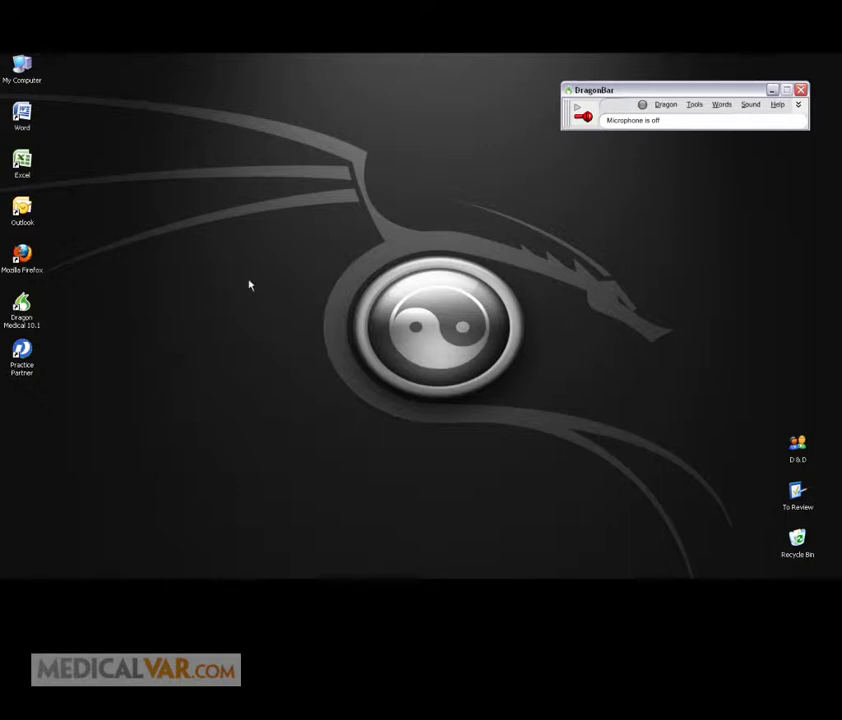
click(568, 90)
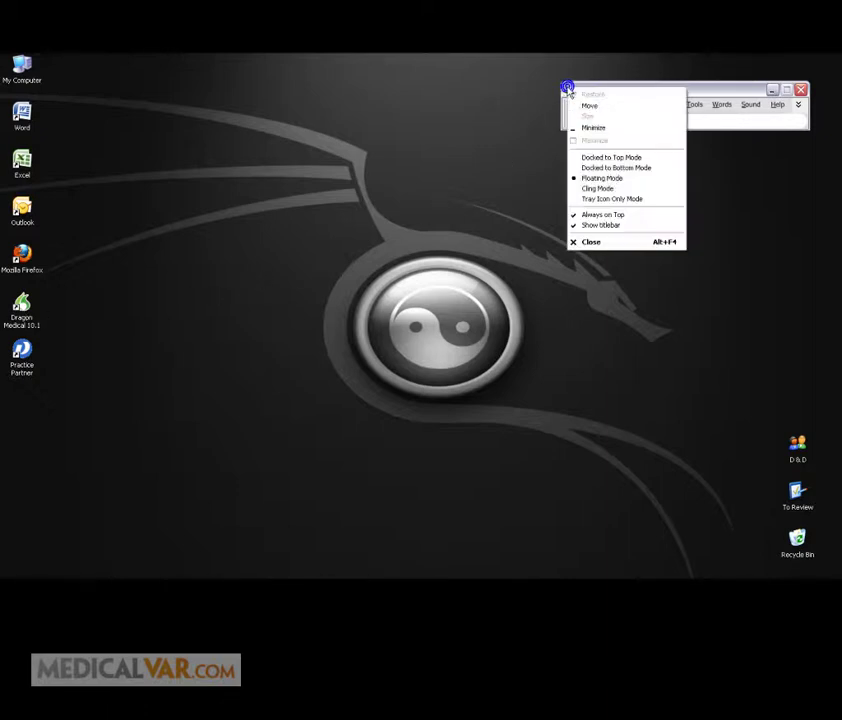
click(603, 158)
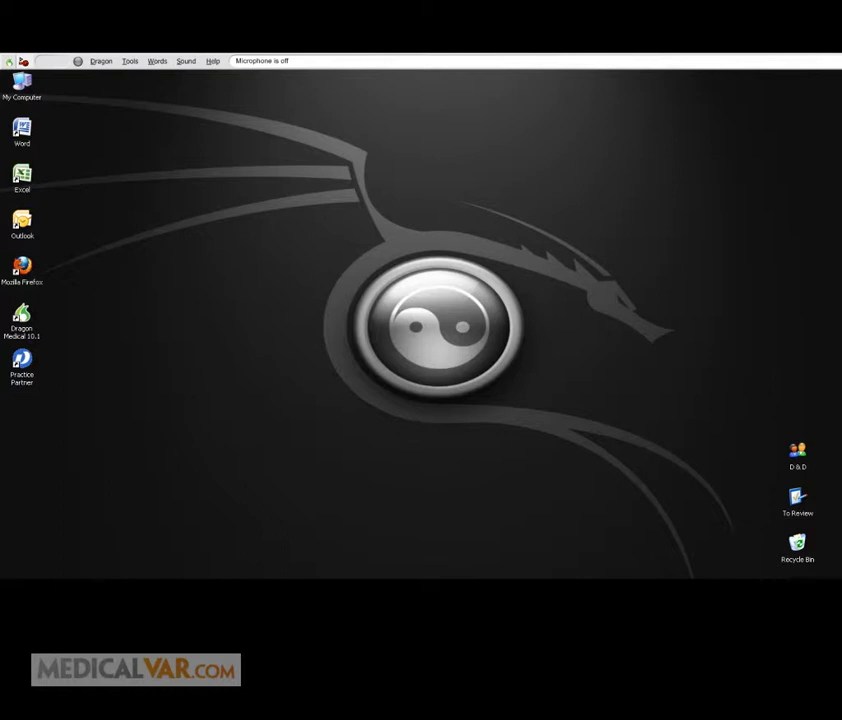
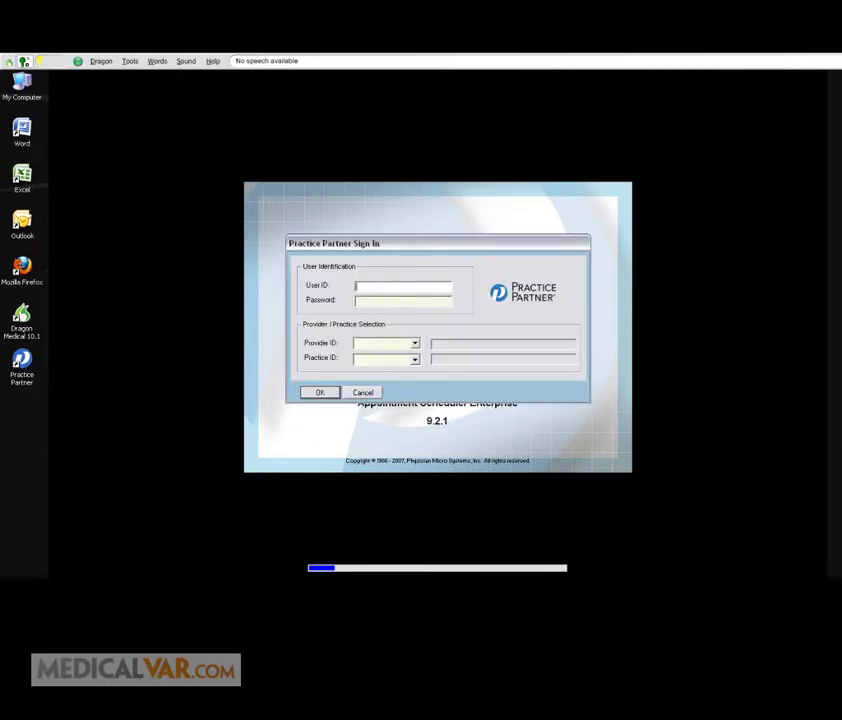
Step: Turn on the microphone, sign in to Practice Partner with the password, and accept the Disclaimer Notice
key(Return)
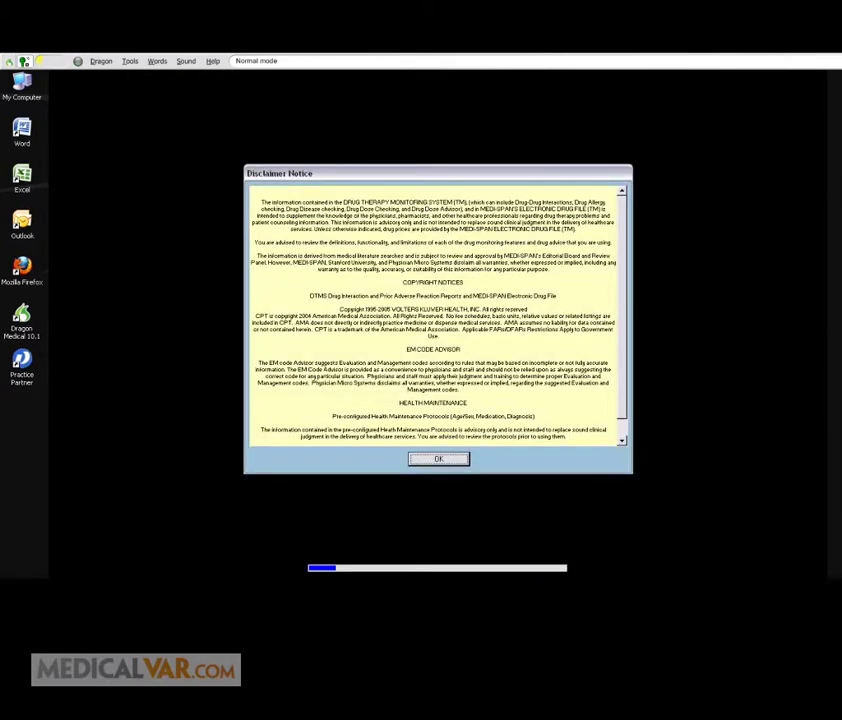
key(Return)
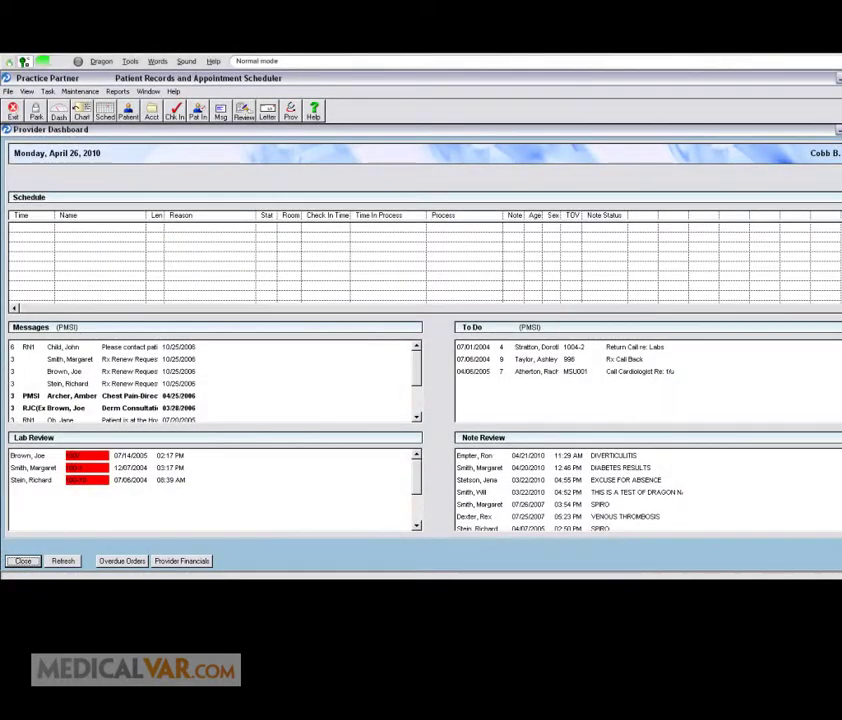
Step: Open a patient's chart by searching the patient's last name in Patient Lookup
key(alt+f)
key(Return)
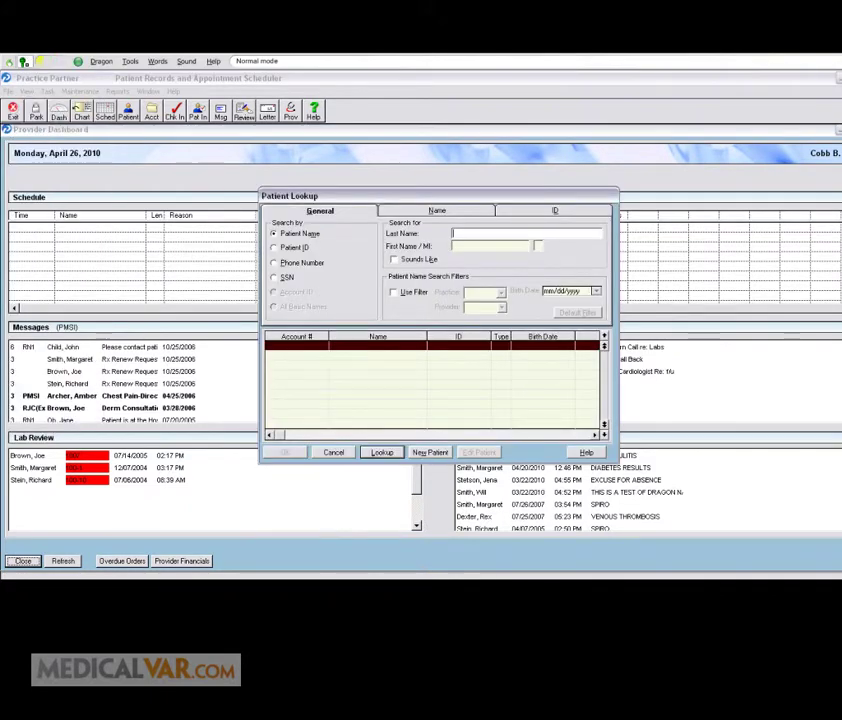
text(Smith)
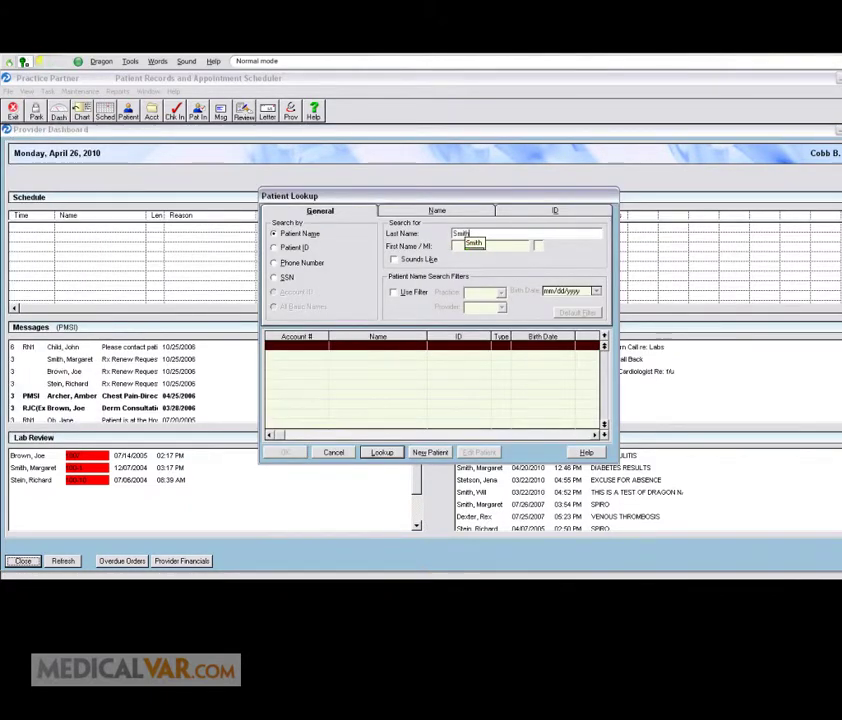
key(Return)
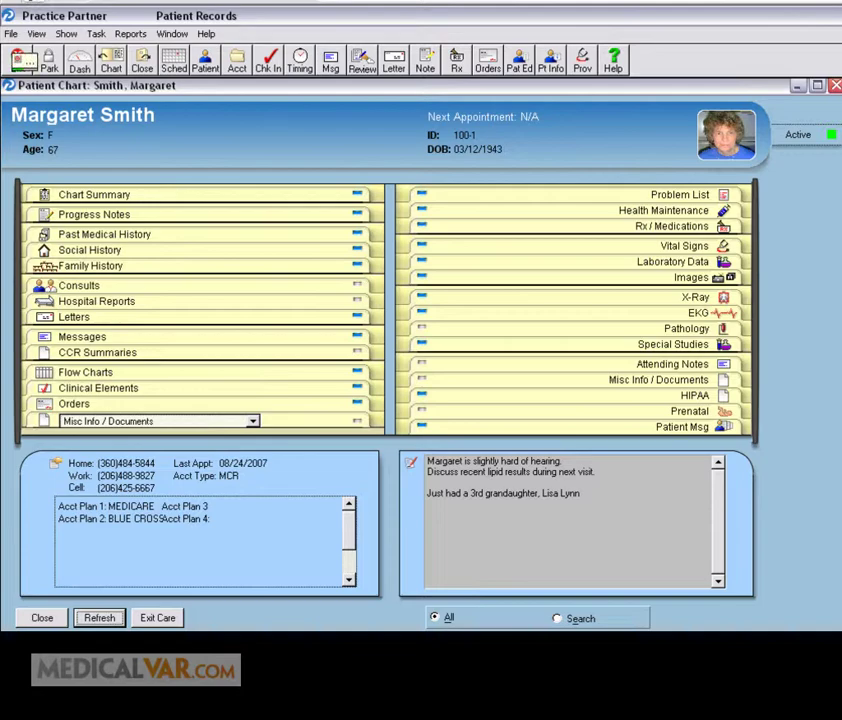
Step: Show the patient's Problems list and Vital Signs before the Chart Summary
key(alt+s)
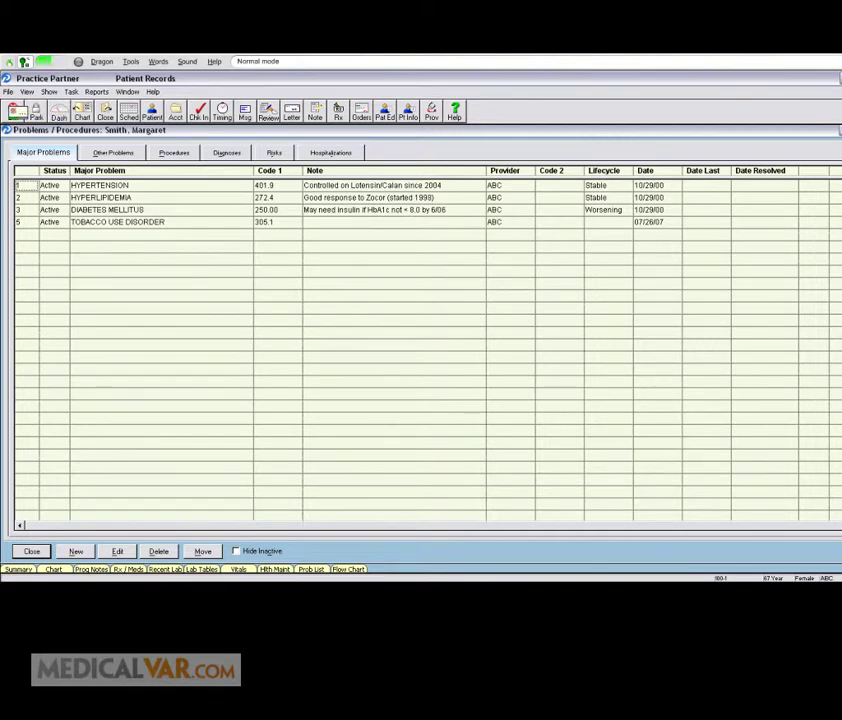
click(17, 110)
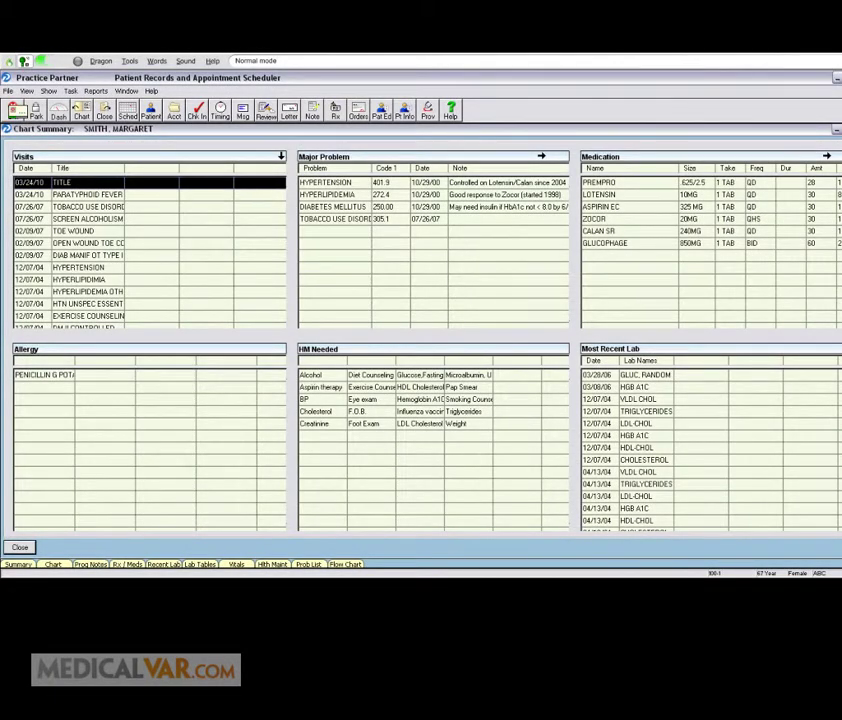
Step: Open the other patient's chart through a last-name lookup
key(alt+f)
text(oempter)
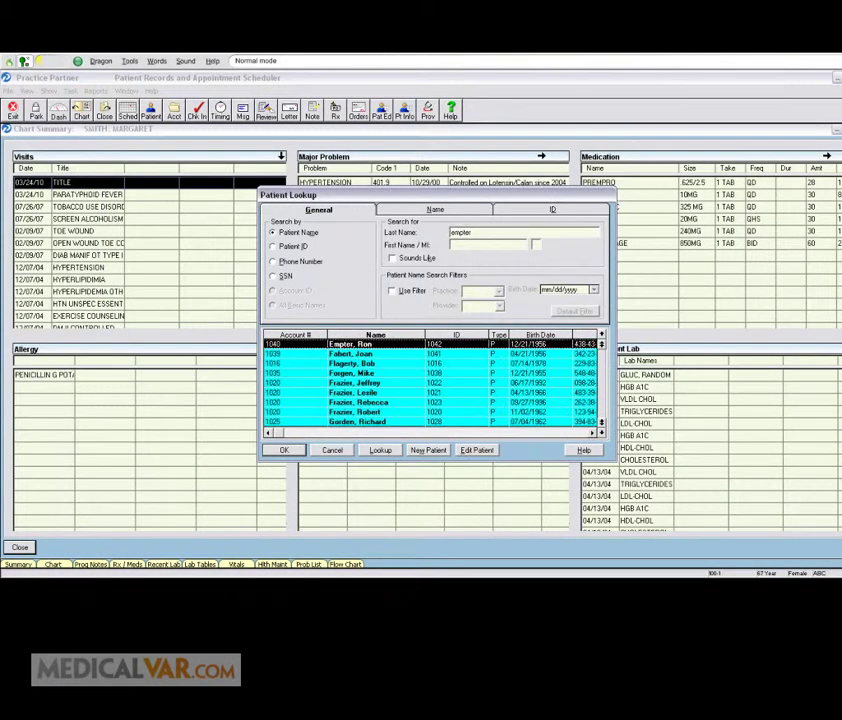
key(Return)
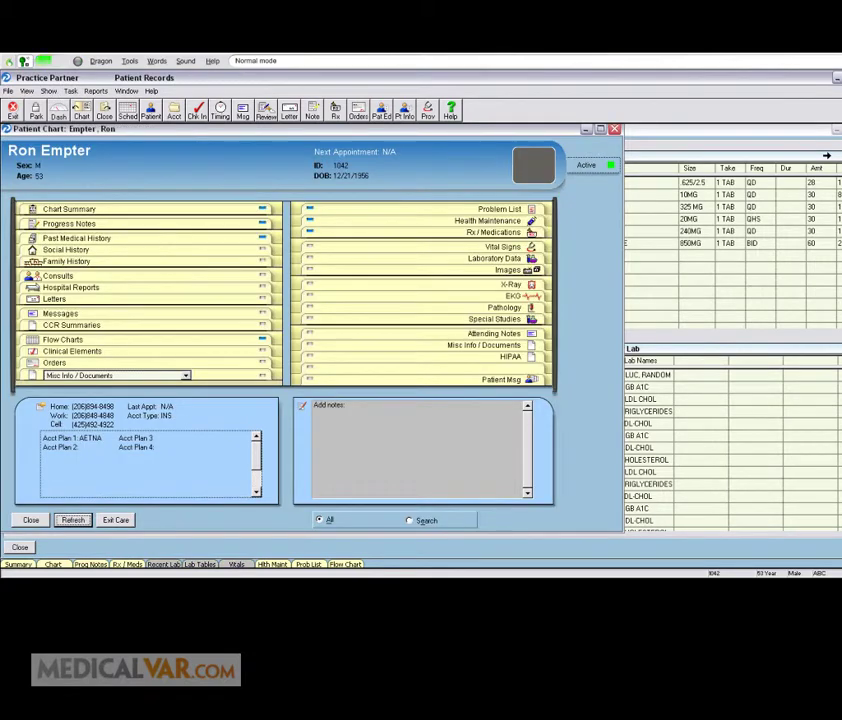
Step: Start a new progress note titled 'Left ear pain' and begin the history paragraph below it
click(22, 106)
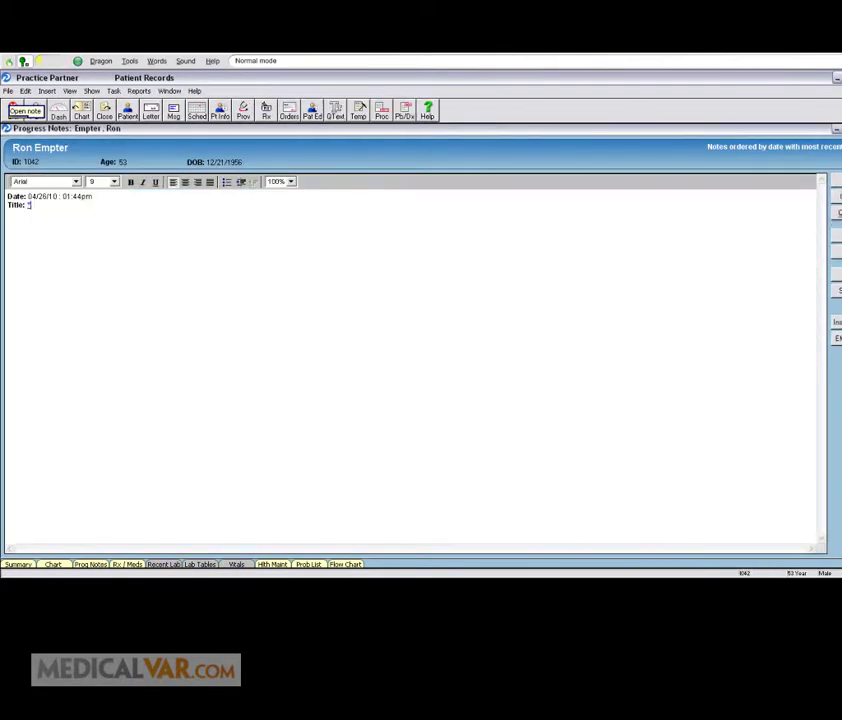
text(Left ear pain)
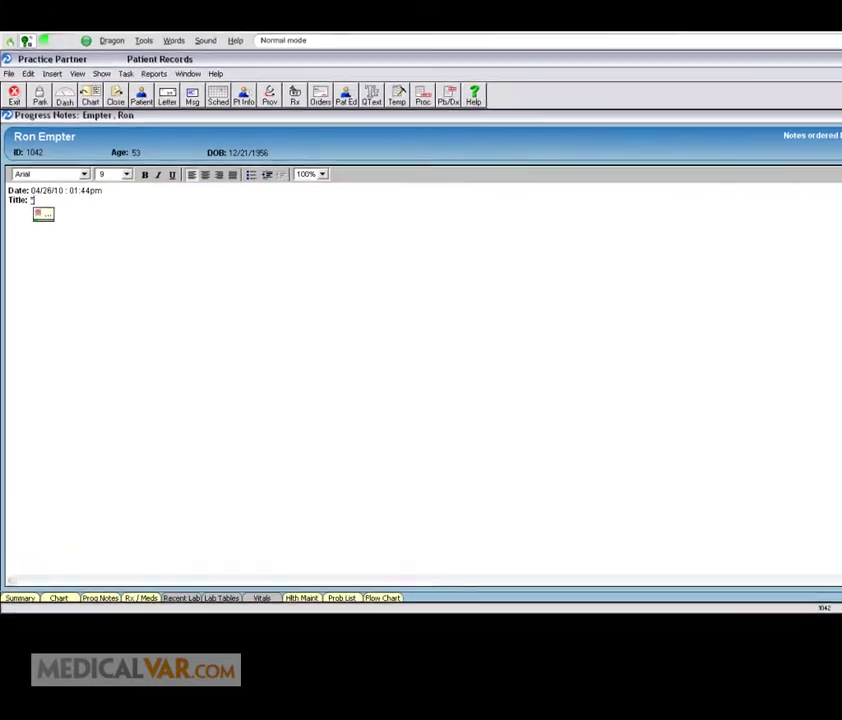
key(Return)
key(Return)
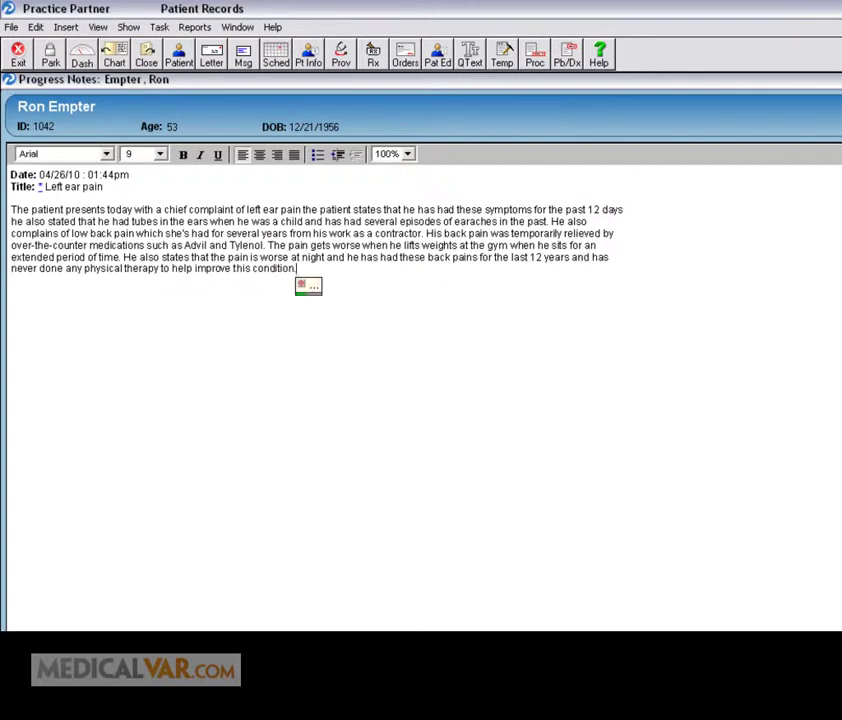
Step: Add 'AL: Sulfa' and 'K: Past Medical History' lines below the history paragraph
key(Return)
key(Return)
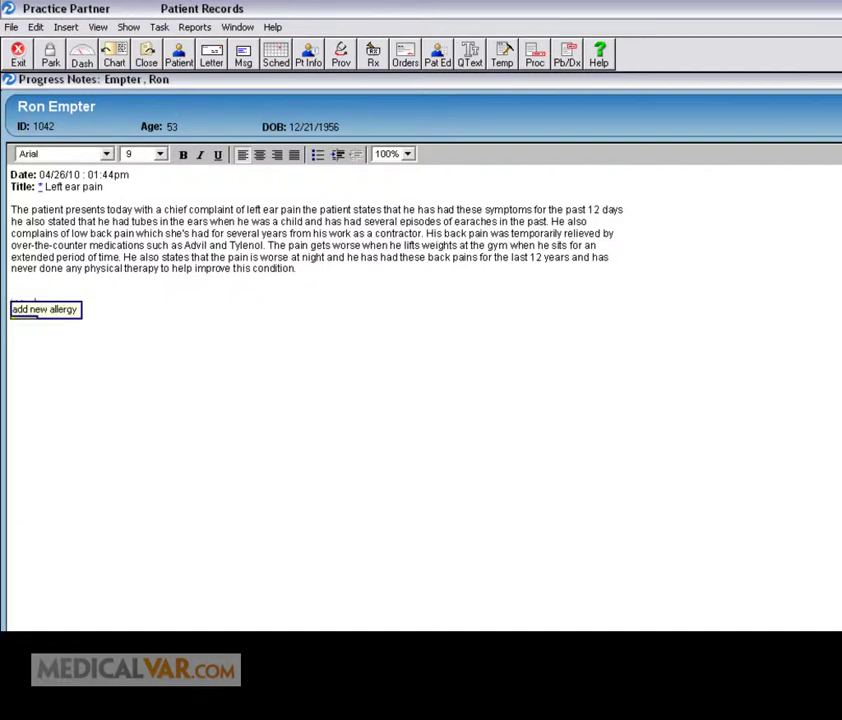
text(AL: Sulfa)
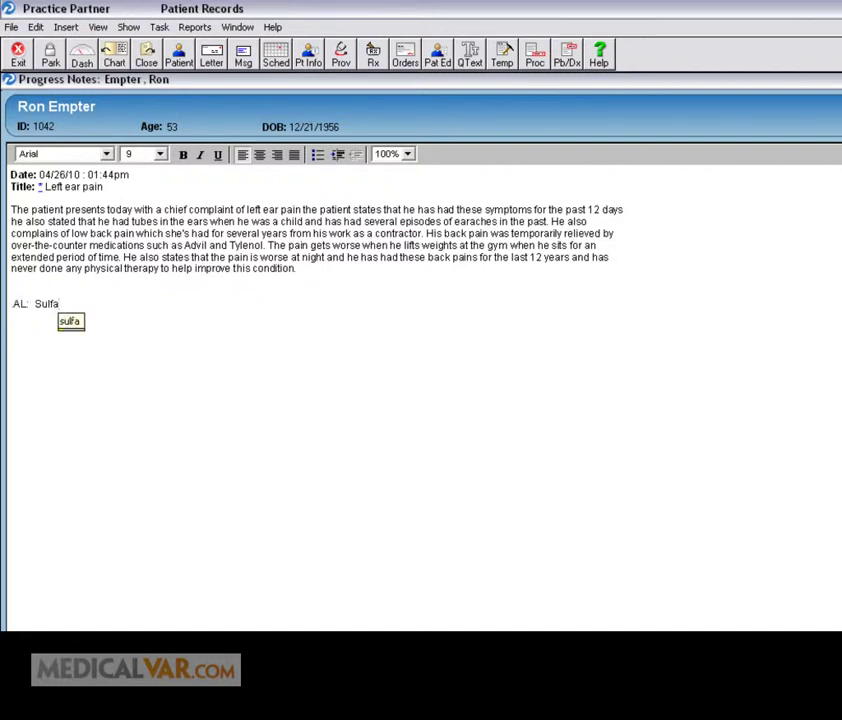
key(Return)
key(Return)
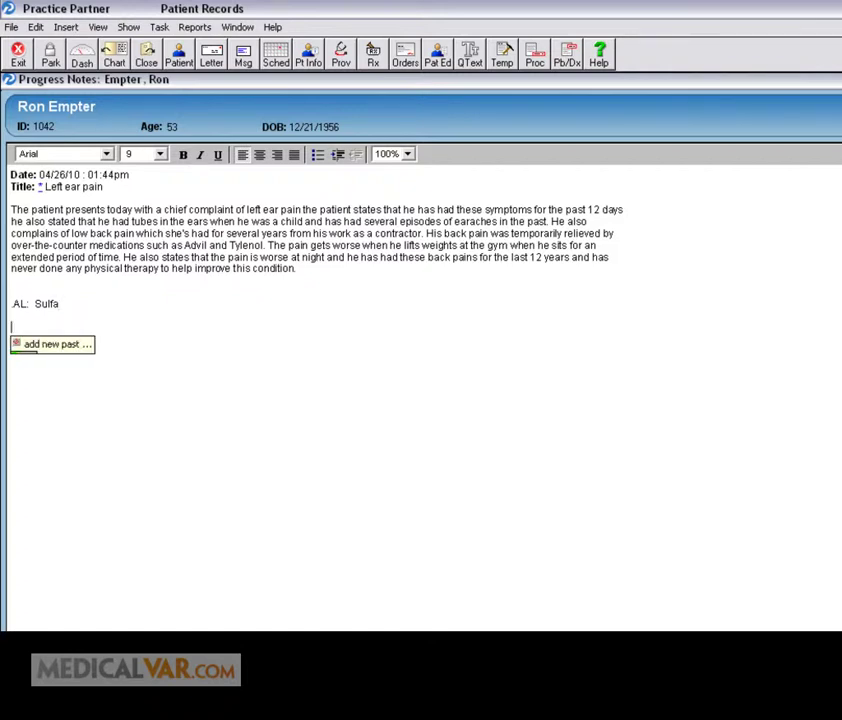
text(K: Past Medical History)
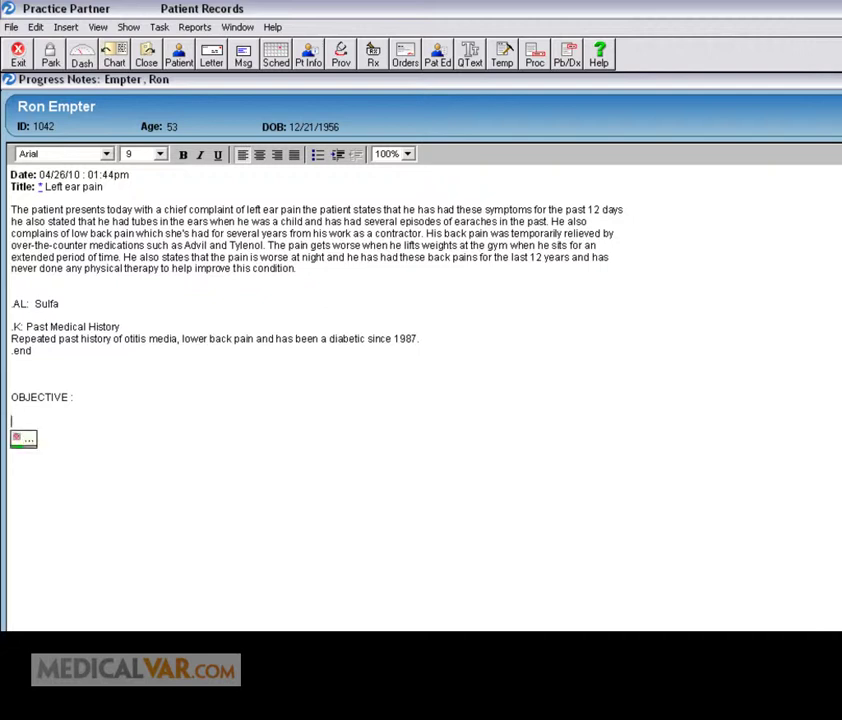
Step: Insert the normal general appearance and exam findings under OBJECTIVE, removing the stray period after percussion
key(Return)
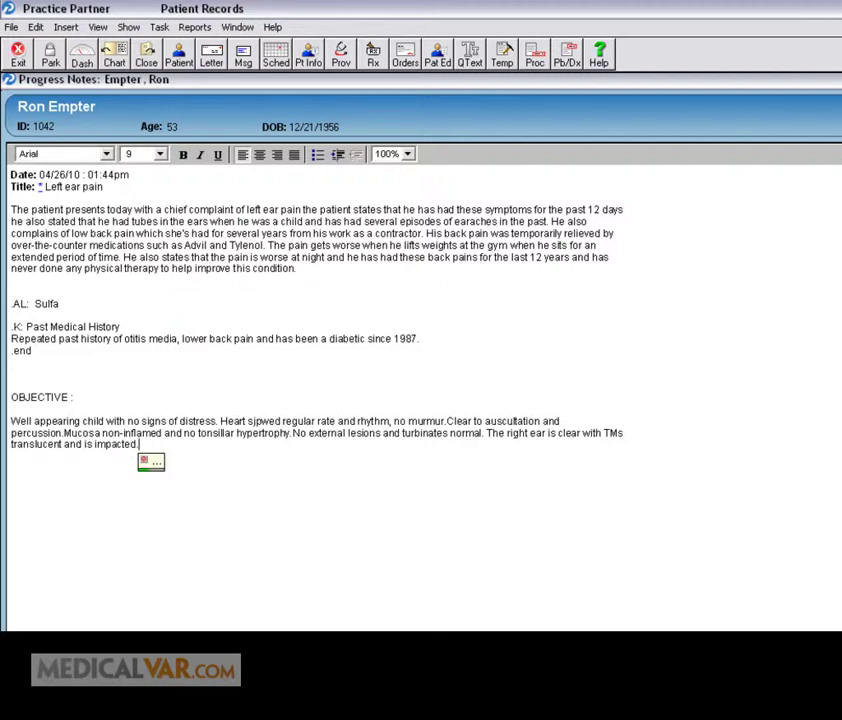
key(Return)
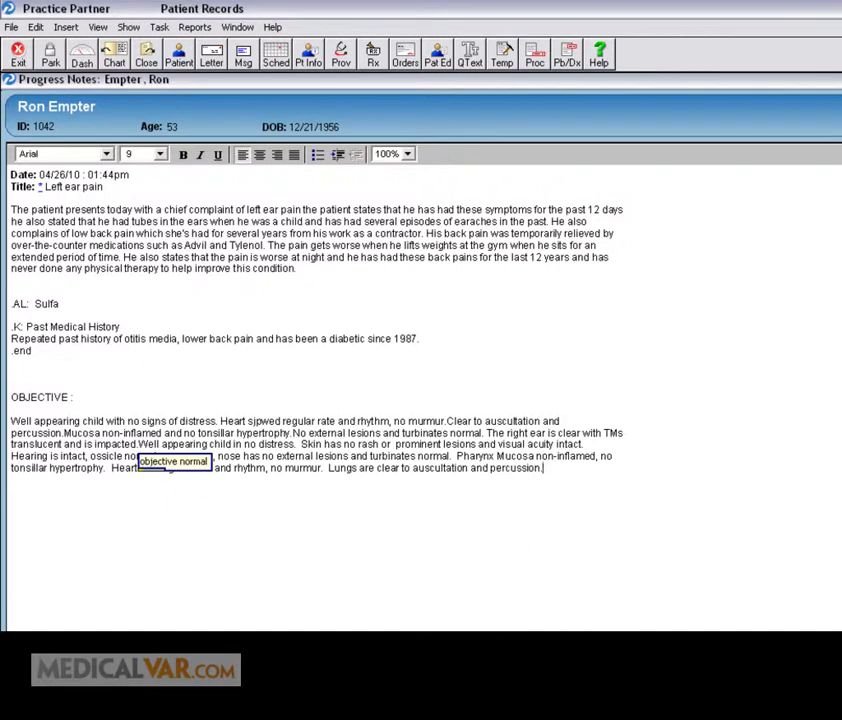
key(BackSpace)
key(Return)
key(Return)
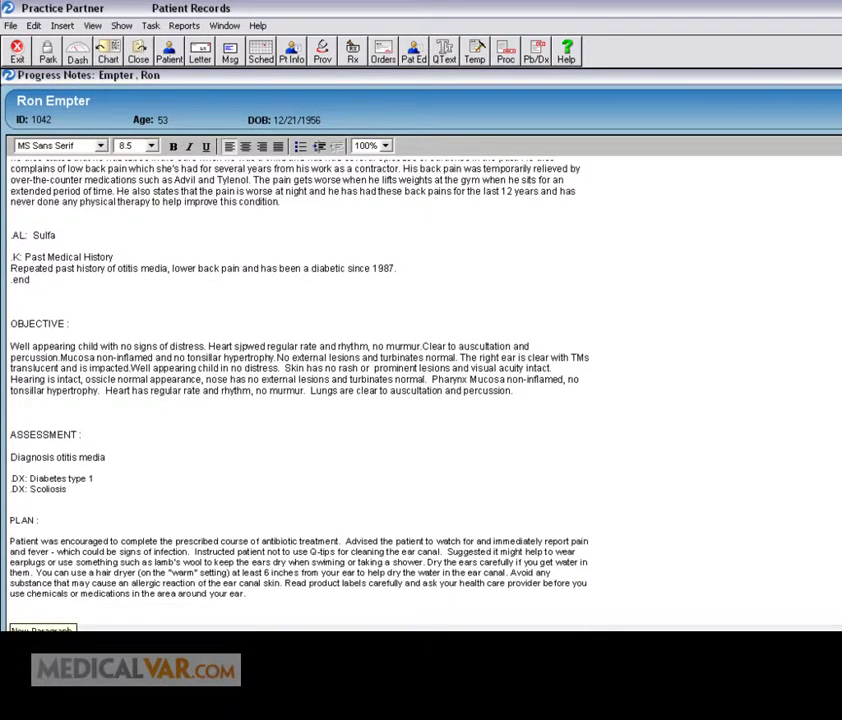
Step: Add the exercise counseling and diet counseling blocks to the Plan
click(12, 615)
text(.H: Exercise Counsel X .DX: Exercise Counseling: V654.1 Stressed the importance of regular exercise.  I recommended that patient exercise at least 3 times a week for about 50 minutes.)
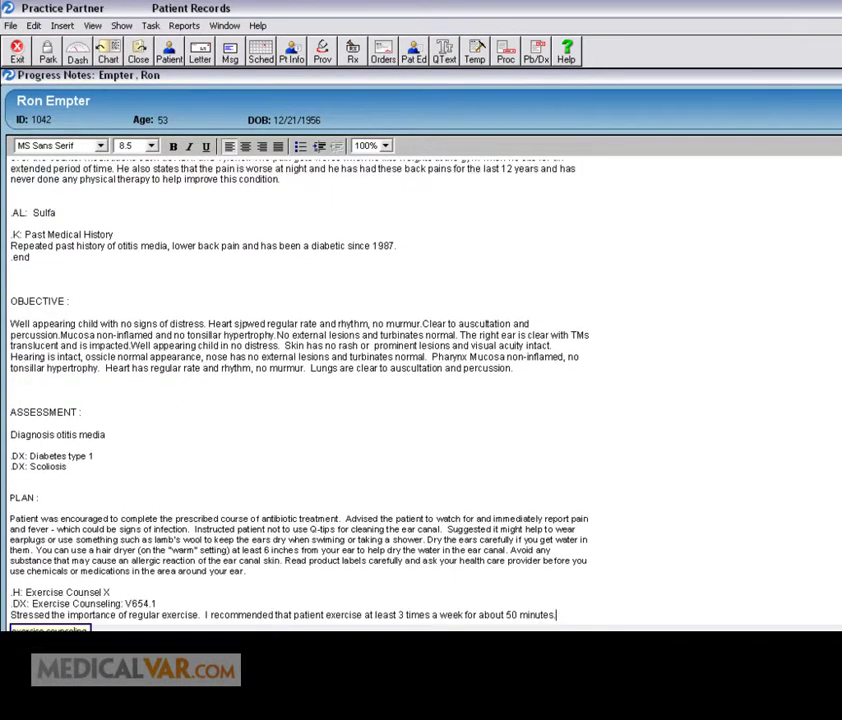
key(Return)
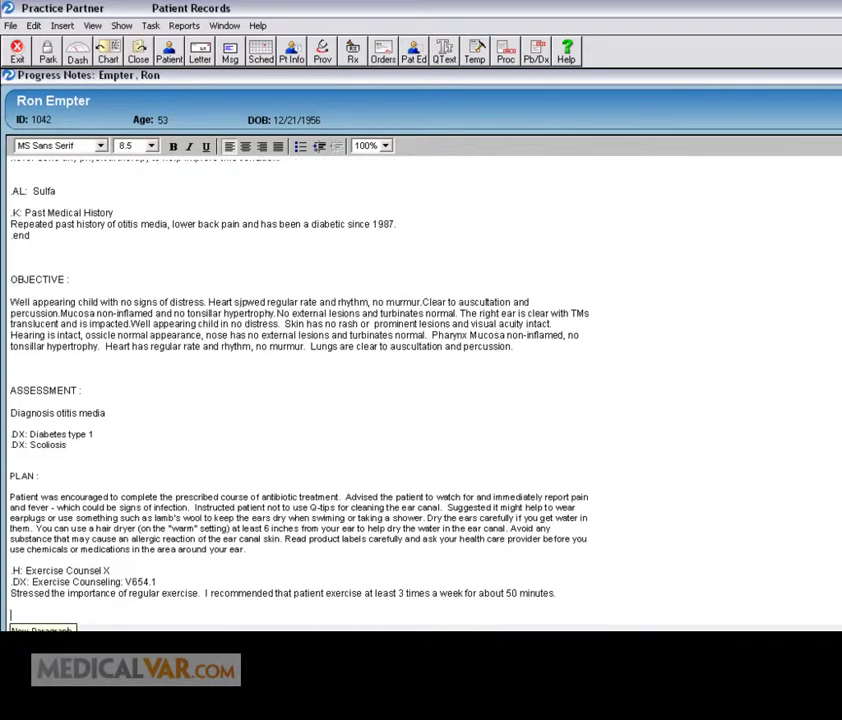
text(.H: Diet Counseling X .DX: Diet Counseling: V65.3 I encouraged the patient to adjust caloric intake to maintain an ideal body weight, to reduce intake of dietary saturated fat, to limit sodium intake by avoiding high sodium foods and not to add table salt. Also, I advised them to maintain adequate dietary potassium and calcium preferably from fresh fruits and vegetables.)
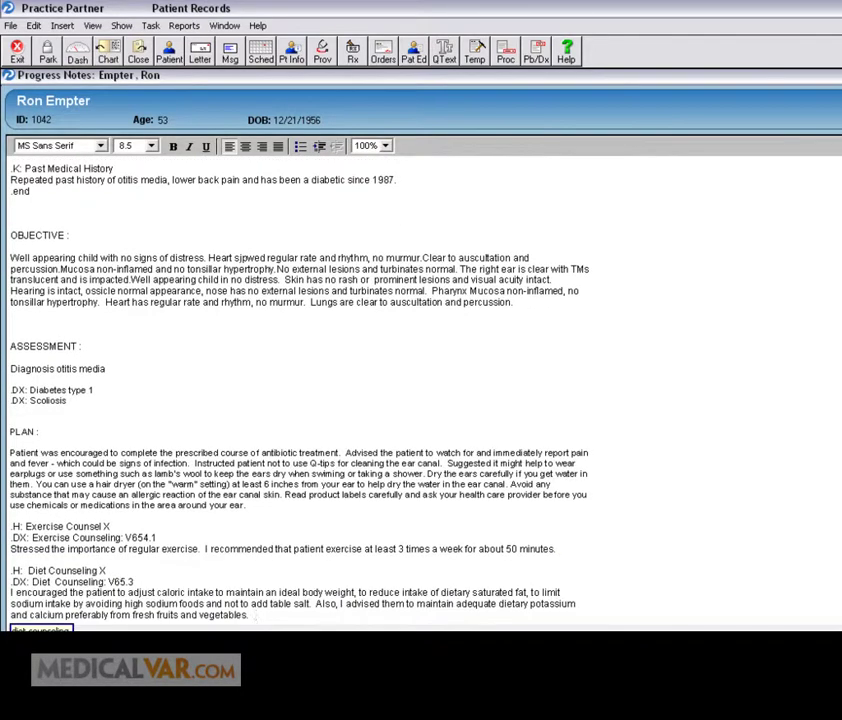
key(Return)
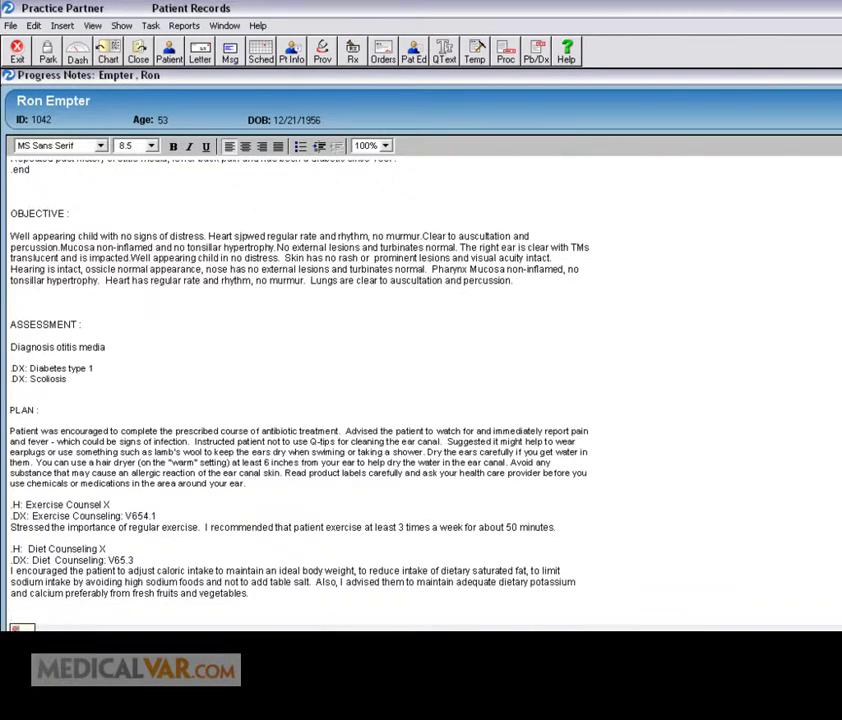
Step: Add an Amoxicillin 500mg prescription and a two-week return instruction with 99214, then sign
text(RX2: Amoxicillin : 500mg : 1 : TID : 10 : 30 : 0)
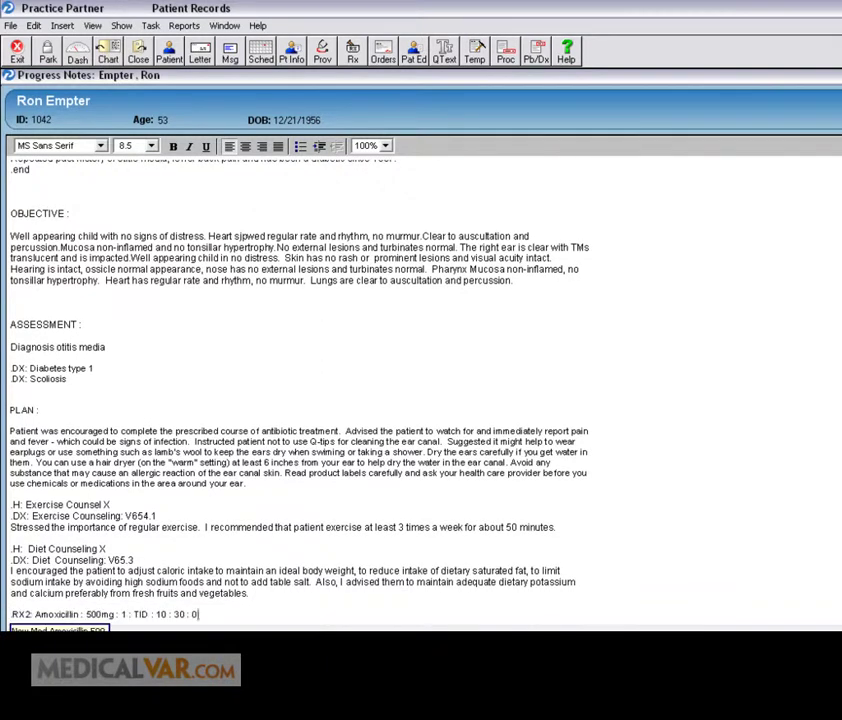
key(Return)
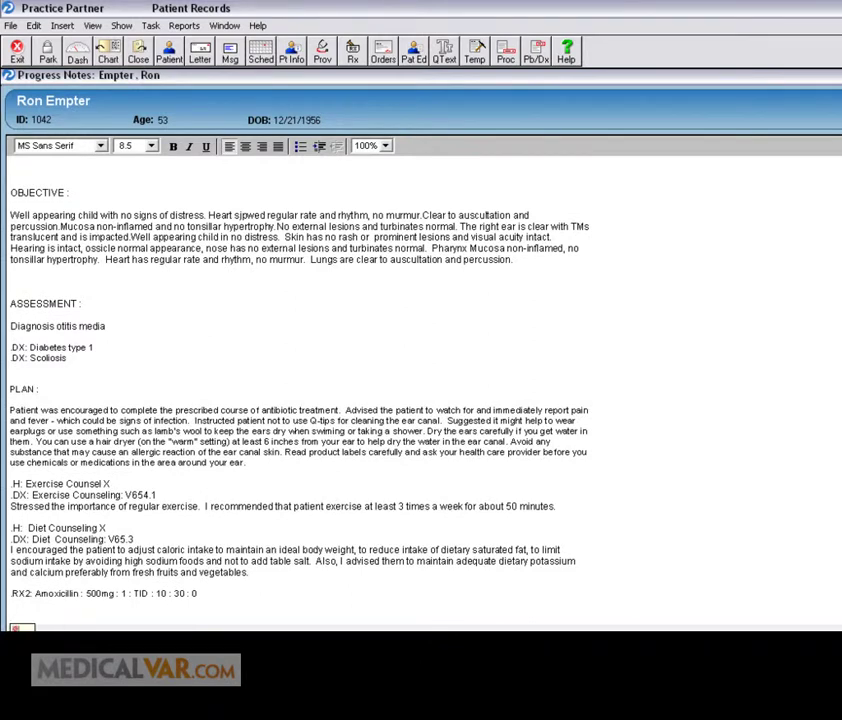
text(the patient is to return in two weeks if the condition did not)
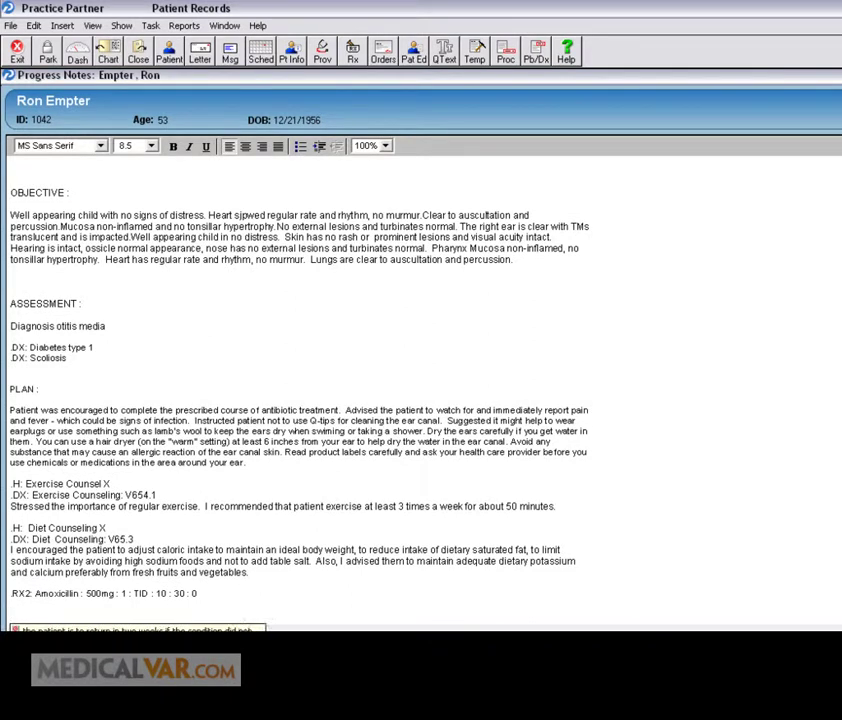
text( improve.)
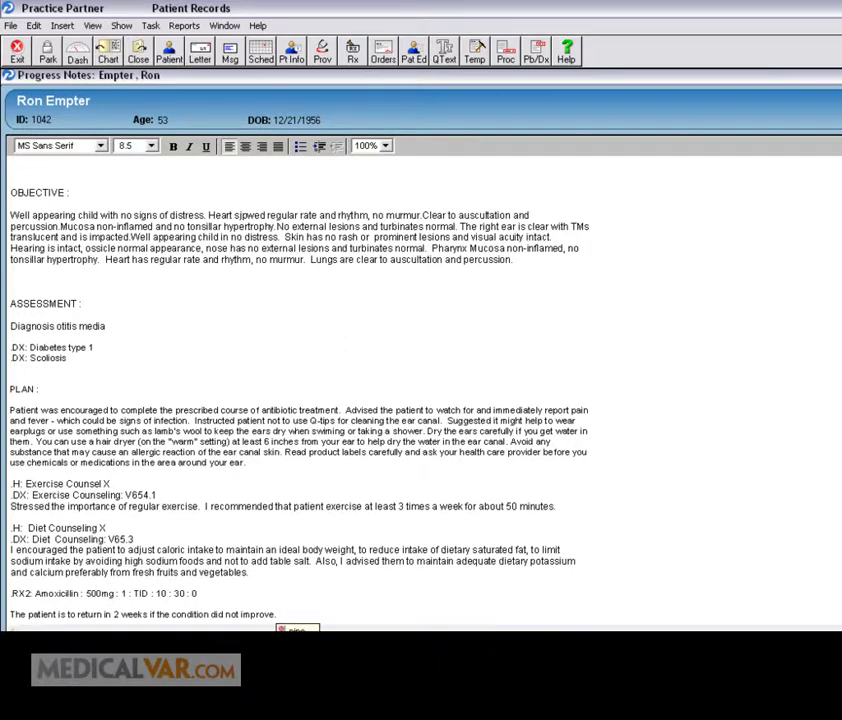
text( 99214)
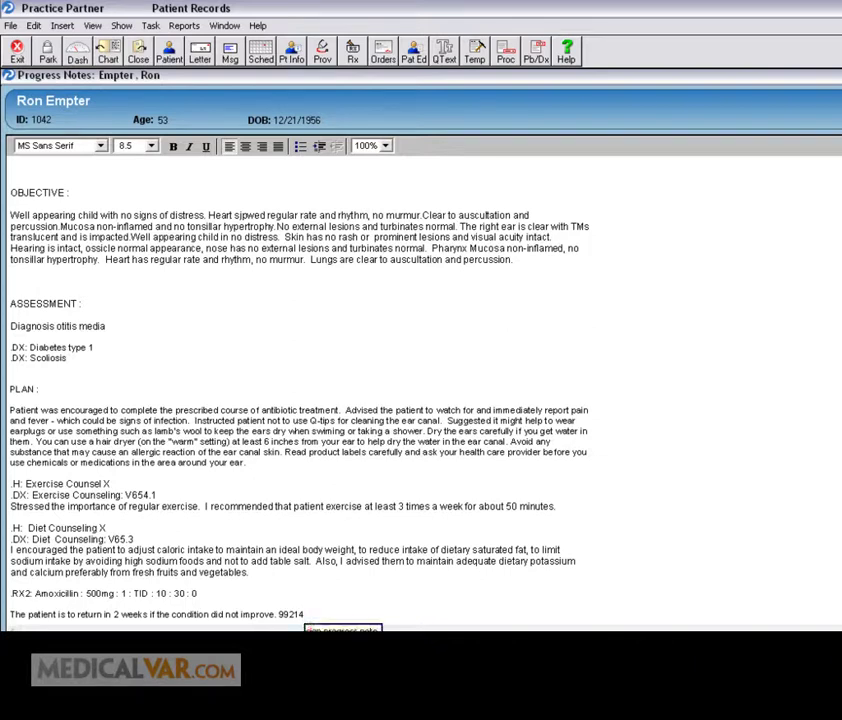
key(Return)
Step: Enter the signature password and confirm to save the signed progress note
text(****)
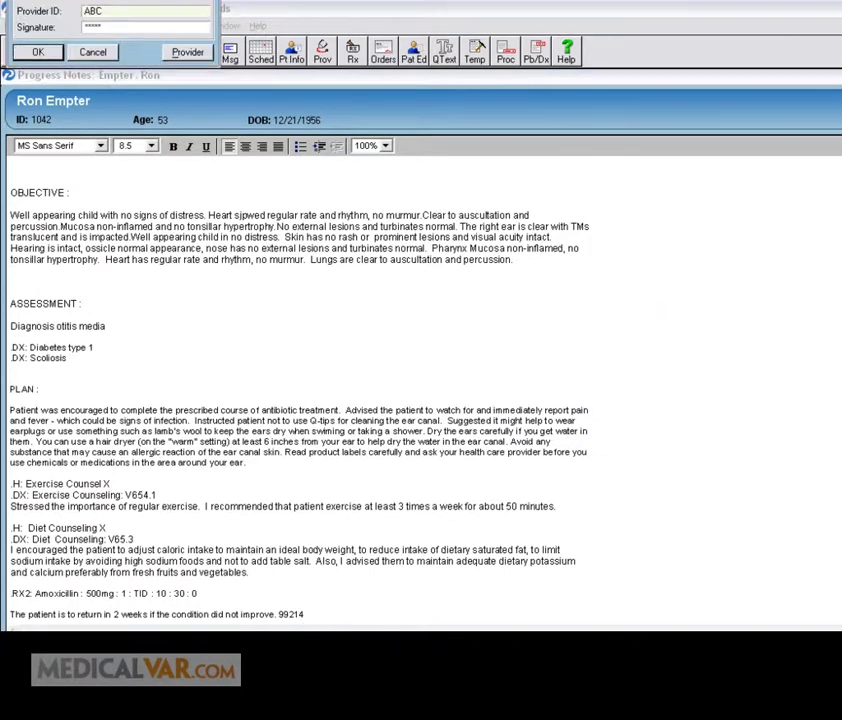
key(Return)
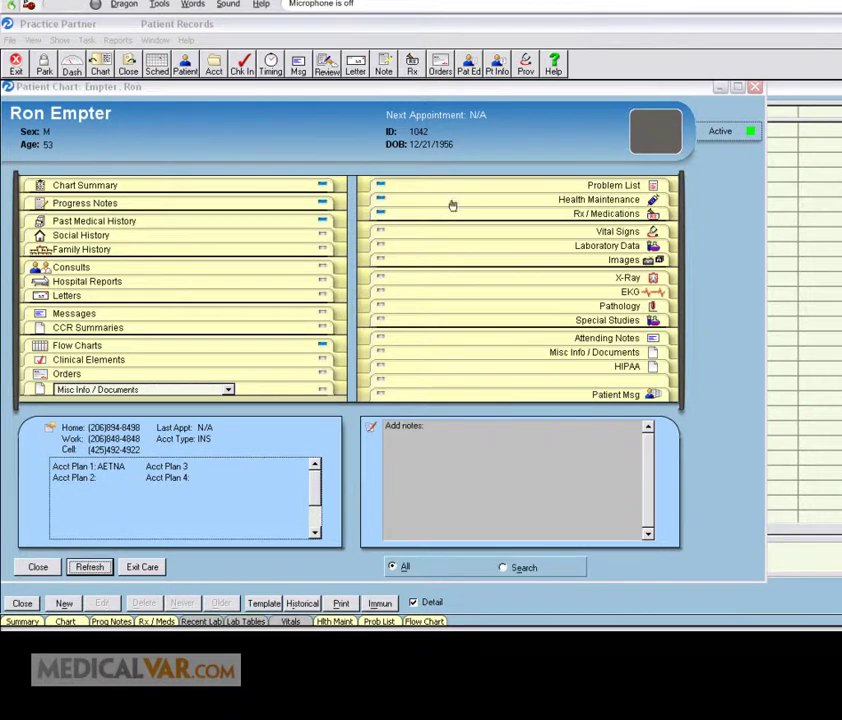
click(381, 215)
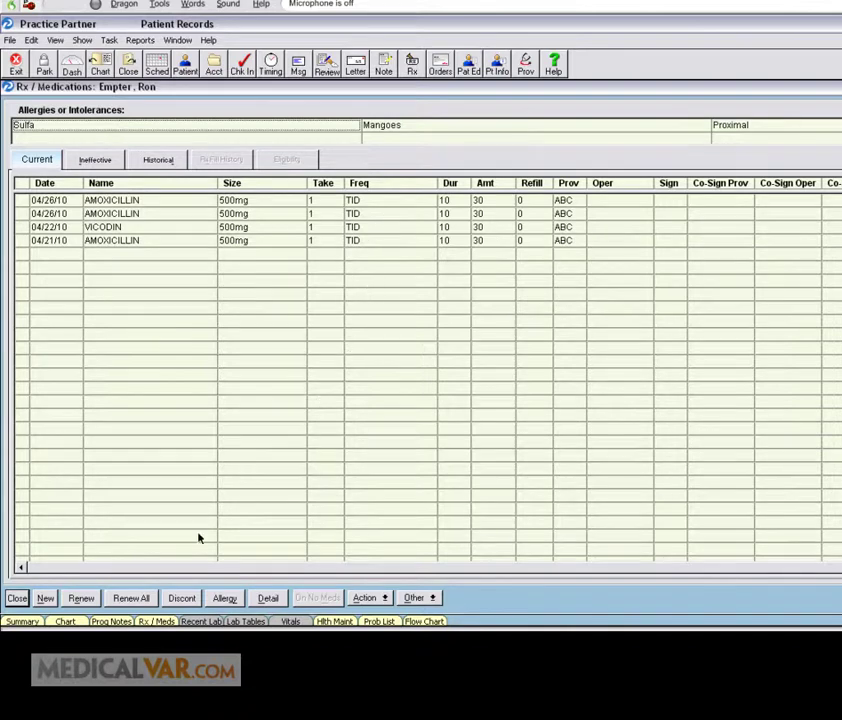
click(335, 621)
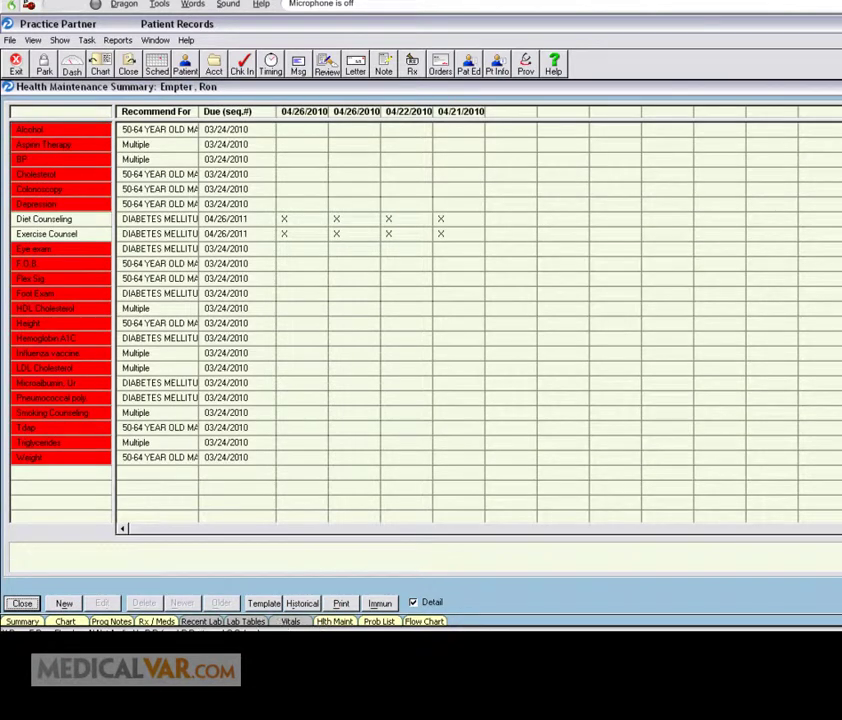
click(65, 621)
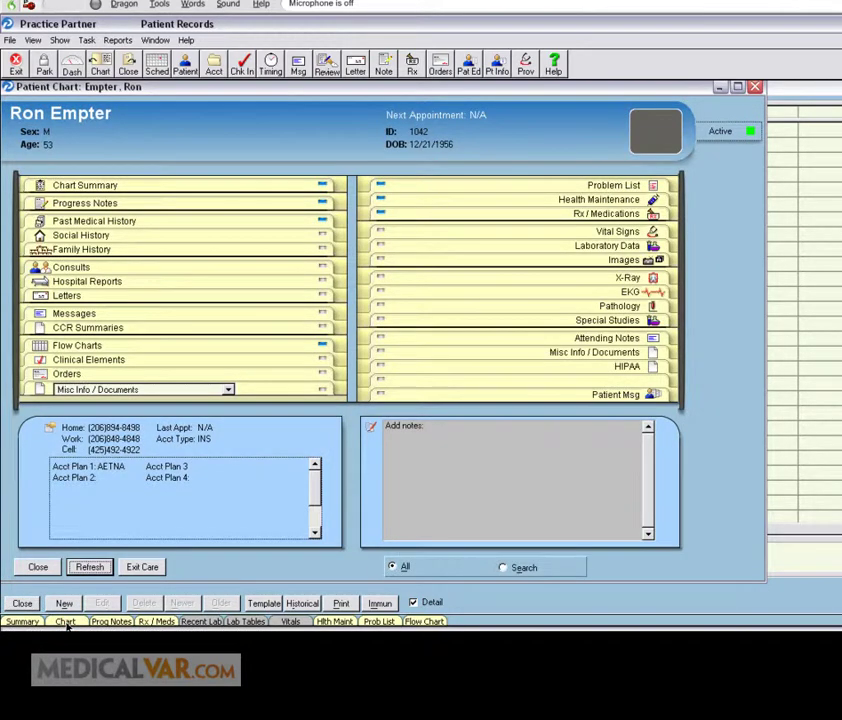